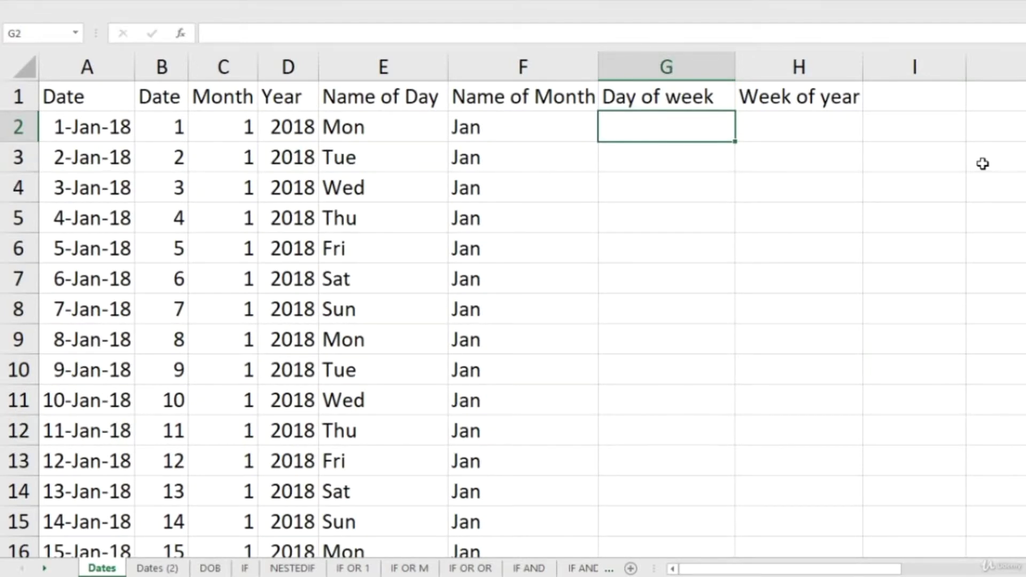
Step: Review the existing Name of Month and Name of Day formulas, then return to G2
key("Left")
key("Left")
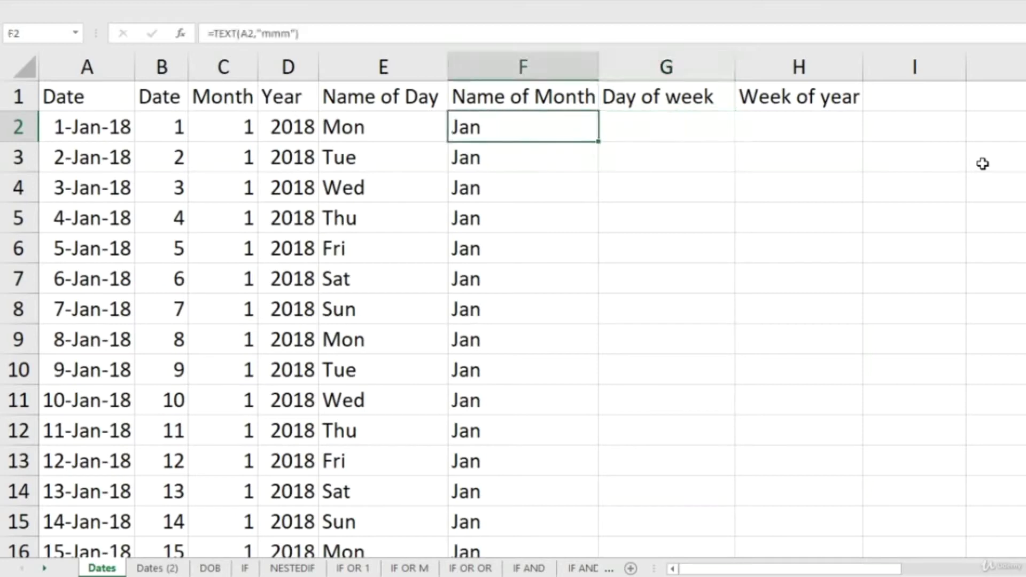
key("Down")
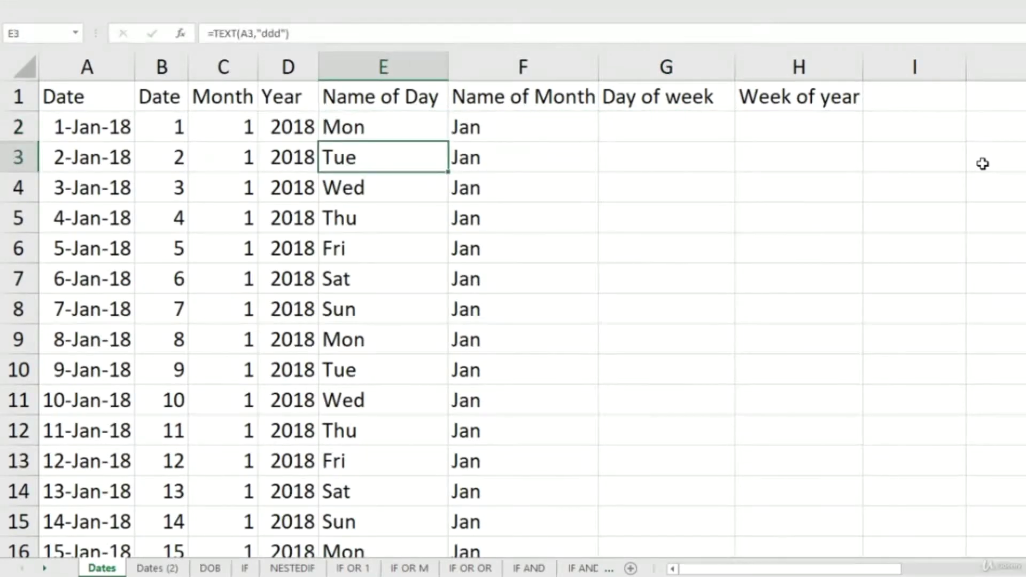
key("Up")
key("Right")
key("Right")
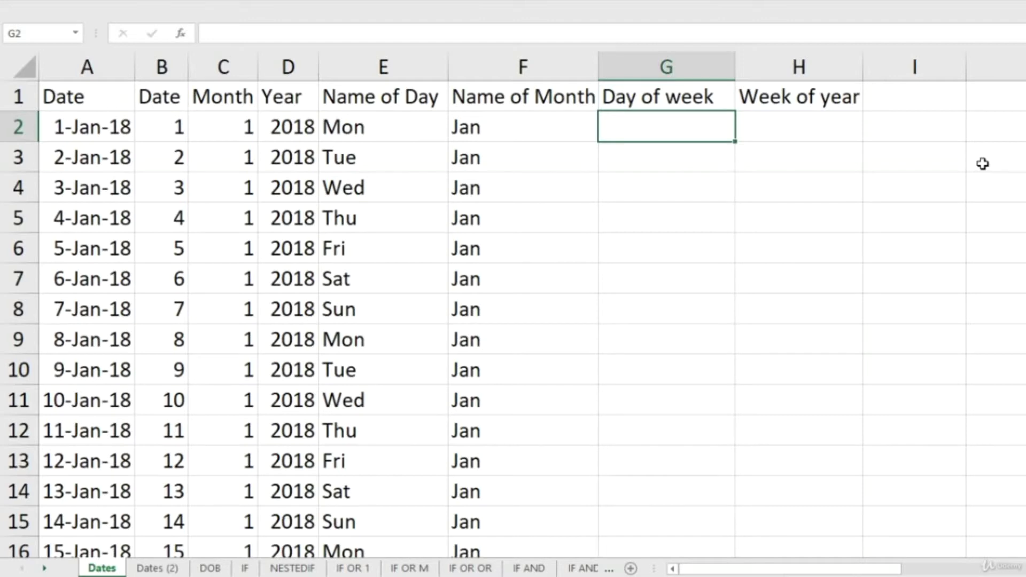
Step: Start a WEEKDAY formula in G2 referencing A2, leaving the return type to fill in
type("=weed")
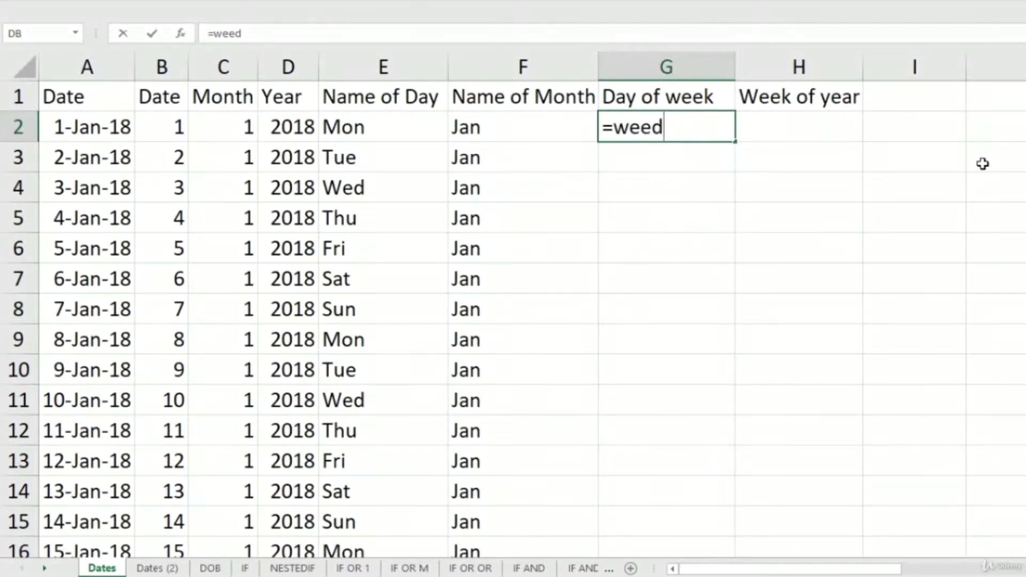
key("BackSpace")
type("k")
key("Tab")
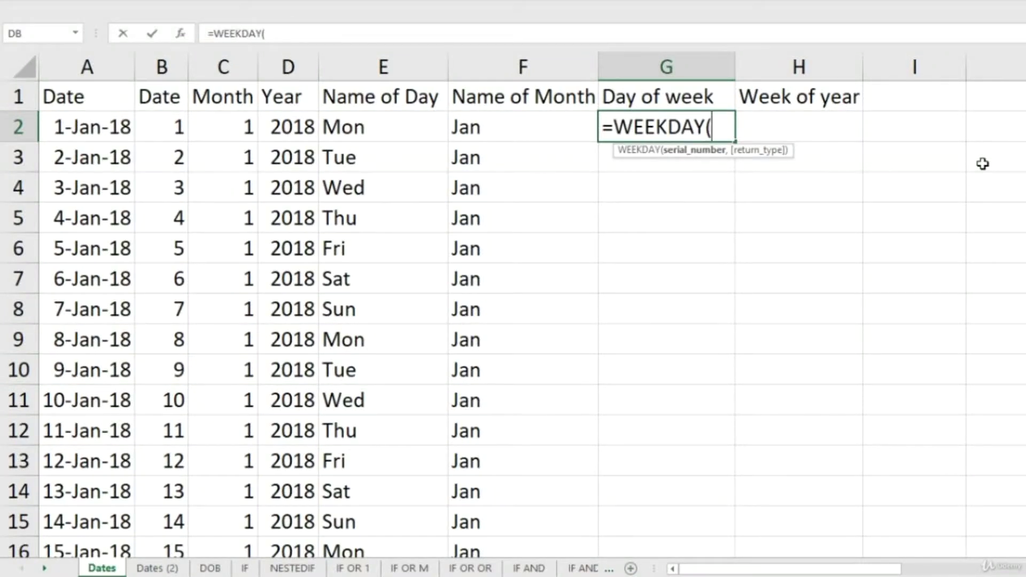
key("Left")
key("Left")
key("Left")
key("Left")
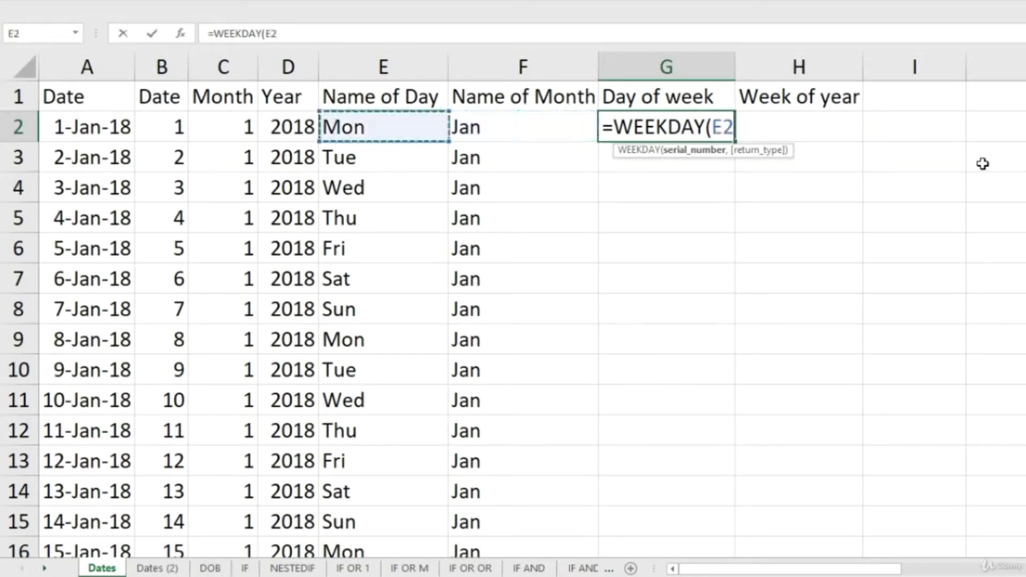
key("Left")
key("Left")
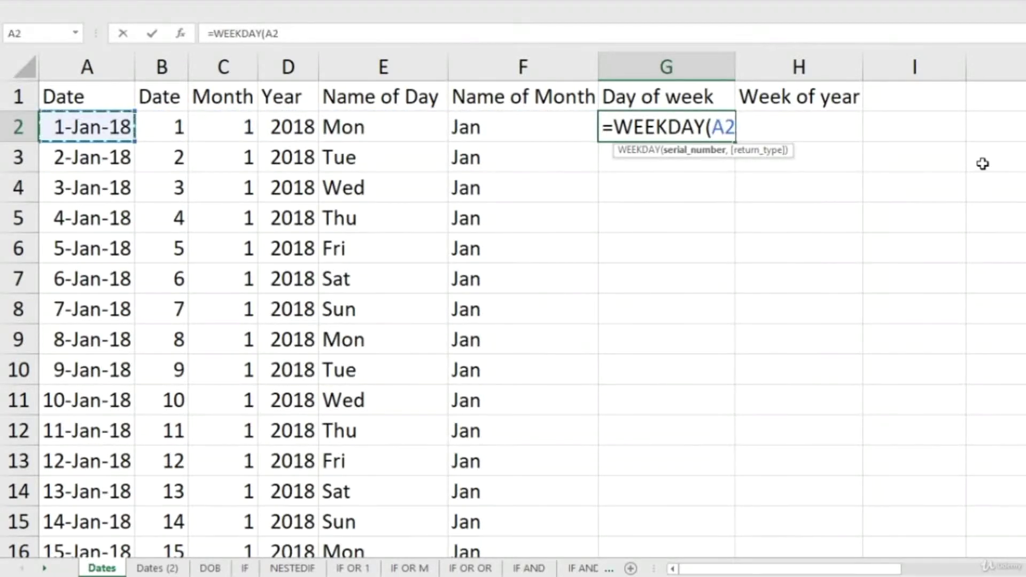
type(",")
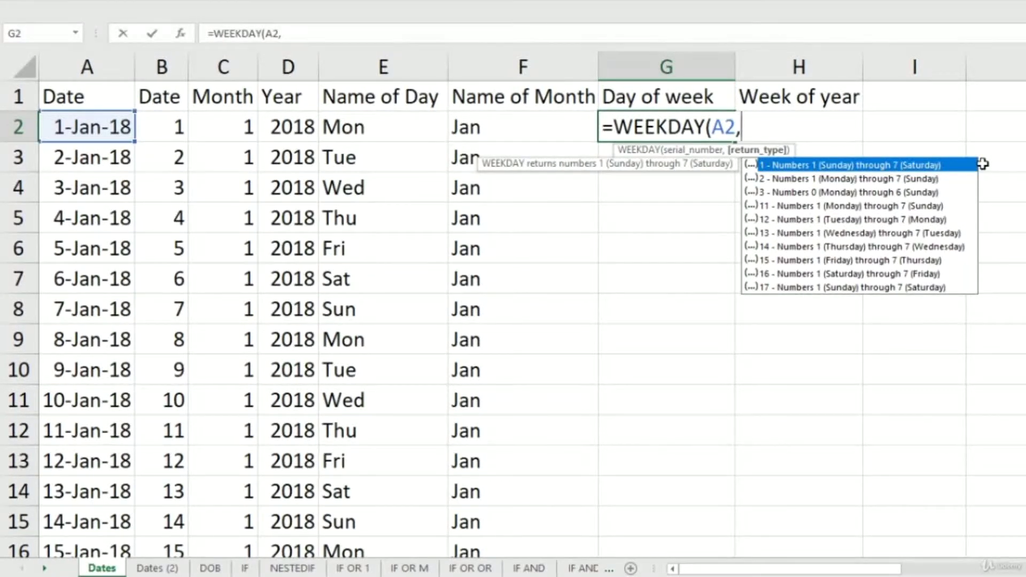
Step: Complete G2 as =WEEKDAY(A2,2) with Monday as 1, giving 1 for 1-Jan-18
key("Down")
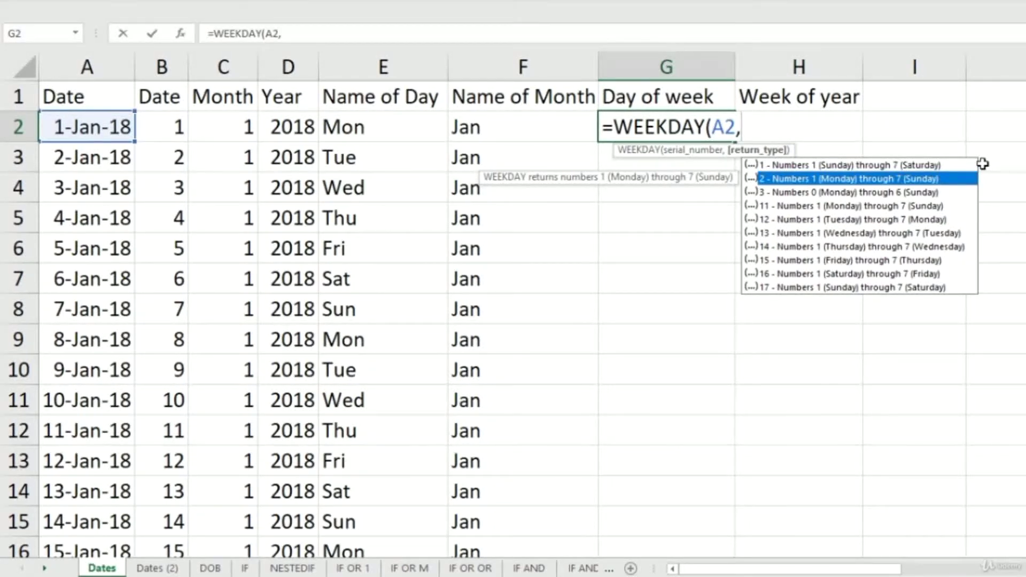
type("2")
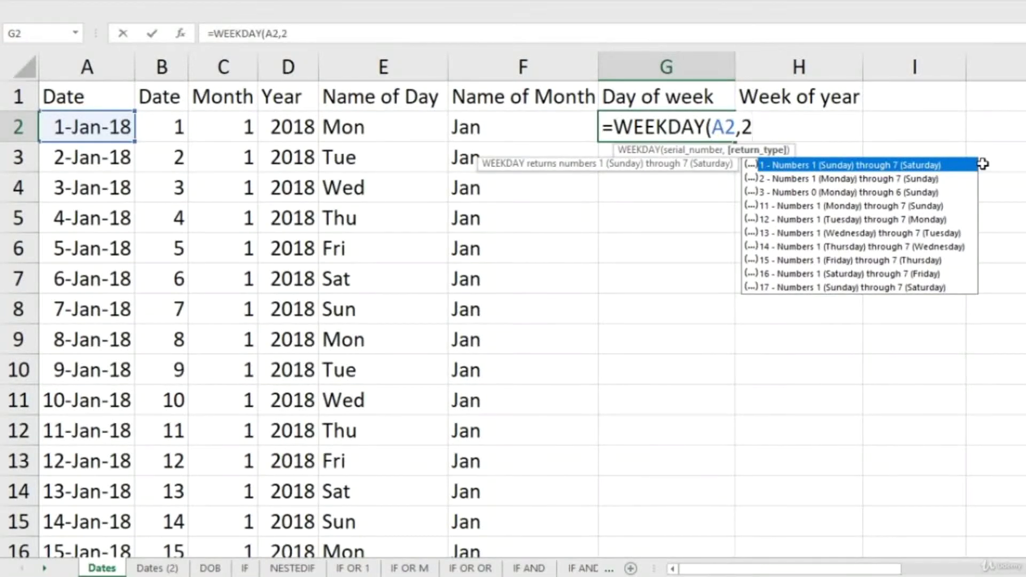
key("Return")
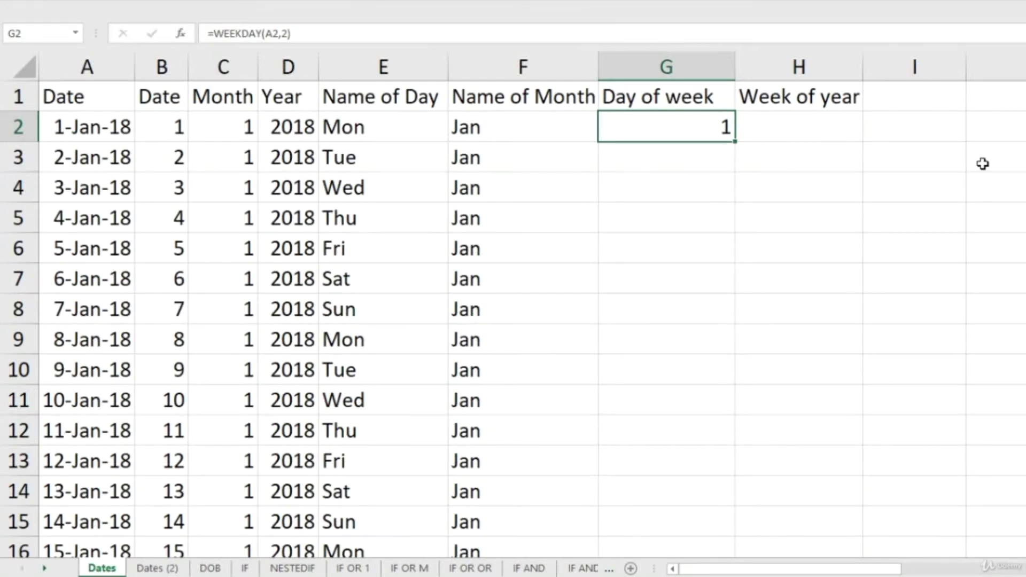
Step: Copy the G2 WEEKDAY formula into G3:G12 and check the weekday results
key("ctrl+c")
key("shift+Down")
key("shift+Down")
key("shift+Down")
key("shift+Down")
key("shift+Down")
key("shift+Down")
key("shift+Down")
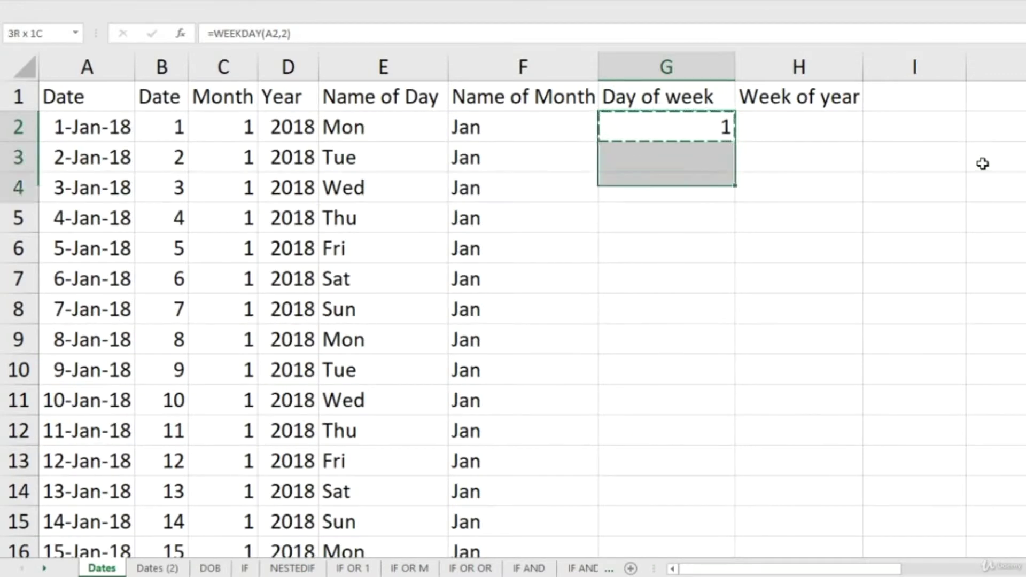
key("shift+Down")
key("shift+Down")
key("shift+Down")
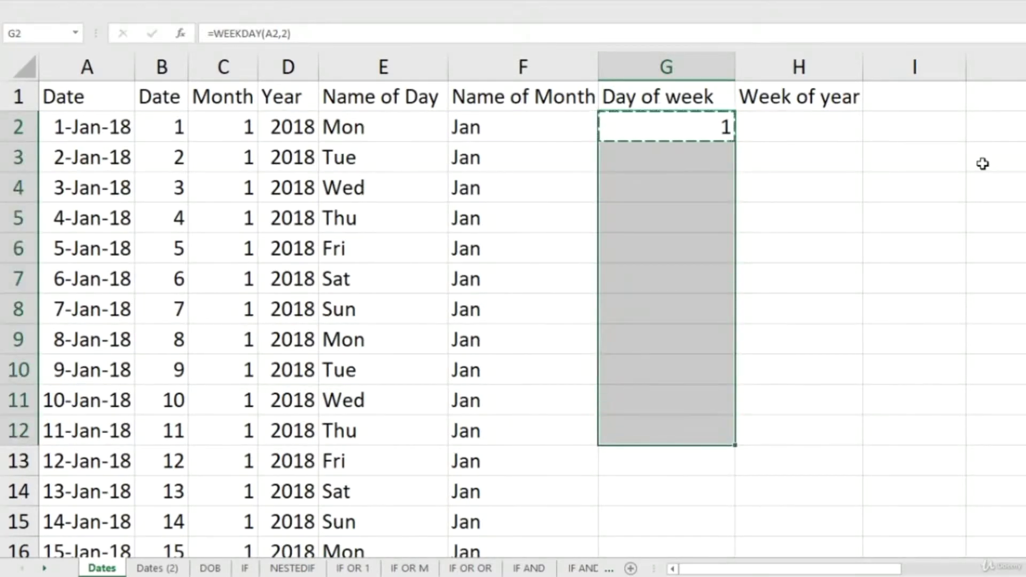
key("ctrl+v")
key("Escape")
key("Down")
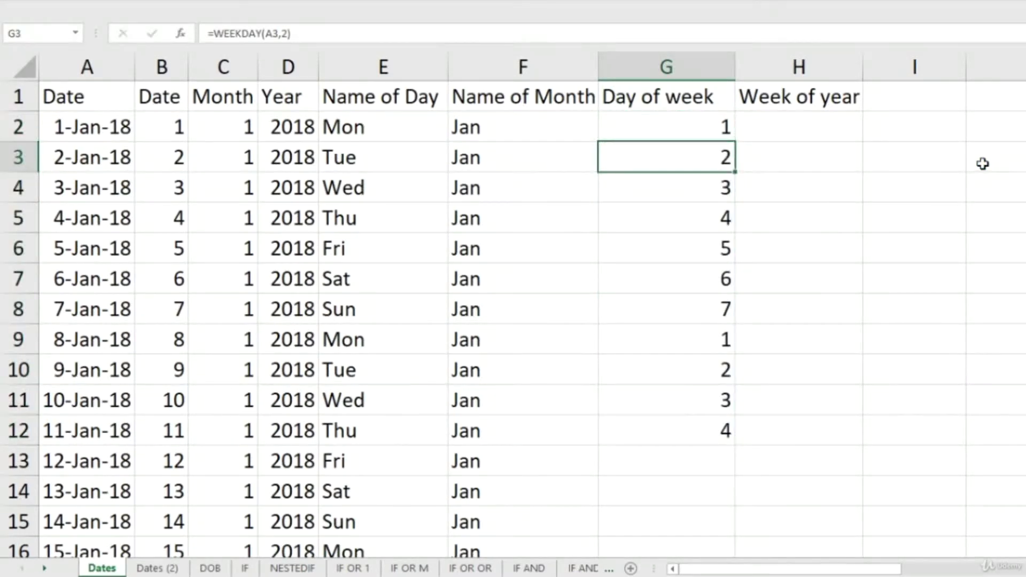
key("Down")
key("Down")
key("Down")
key("Down")
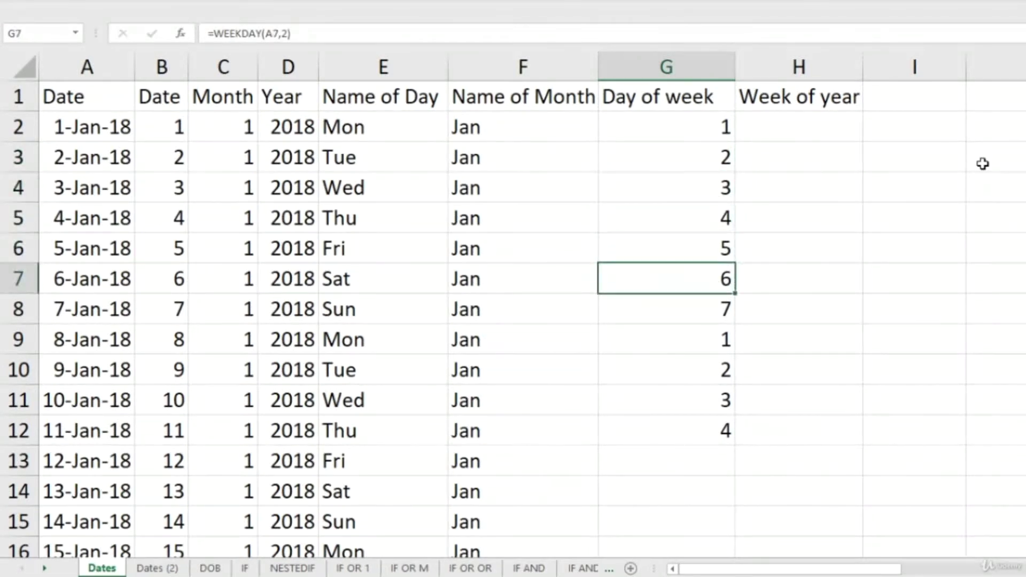
key("Down")
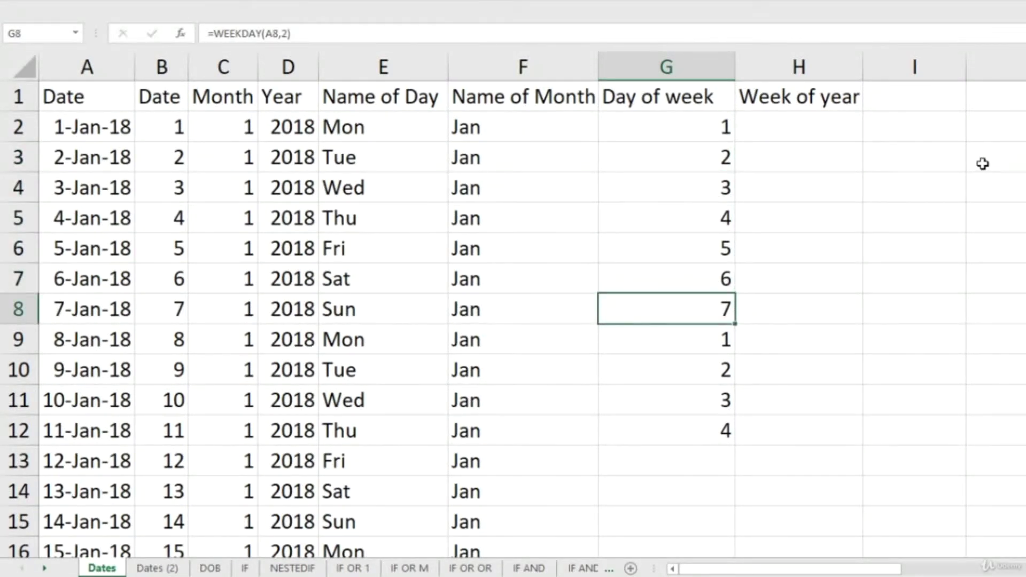
key("Down")
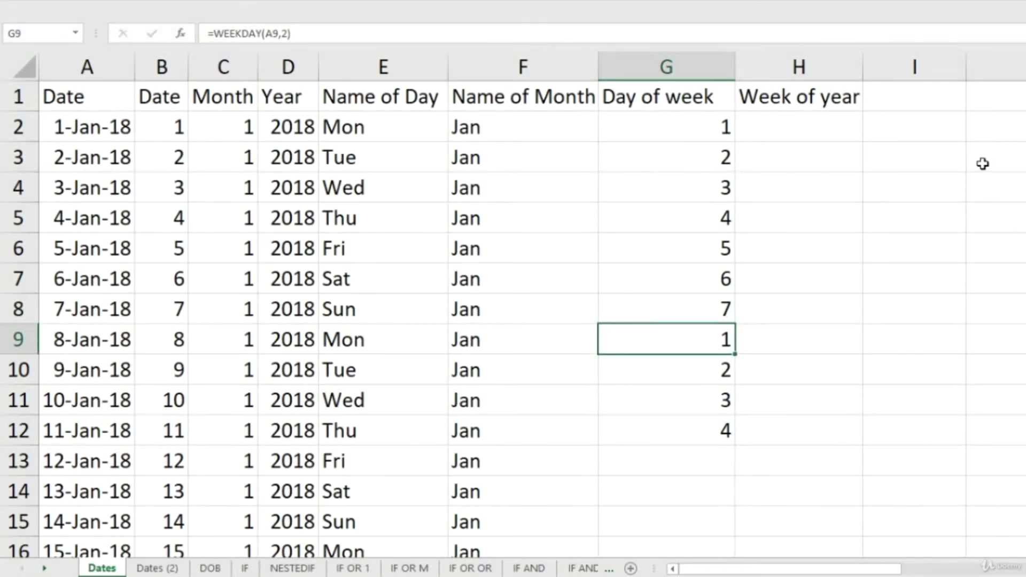
key("Down")
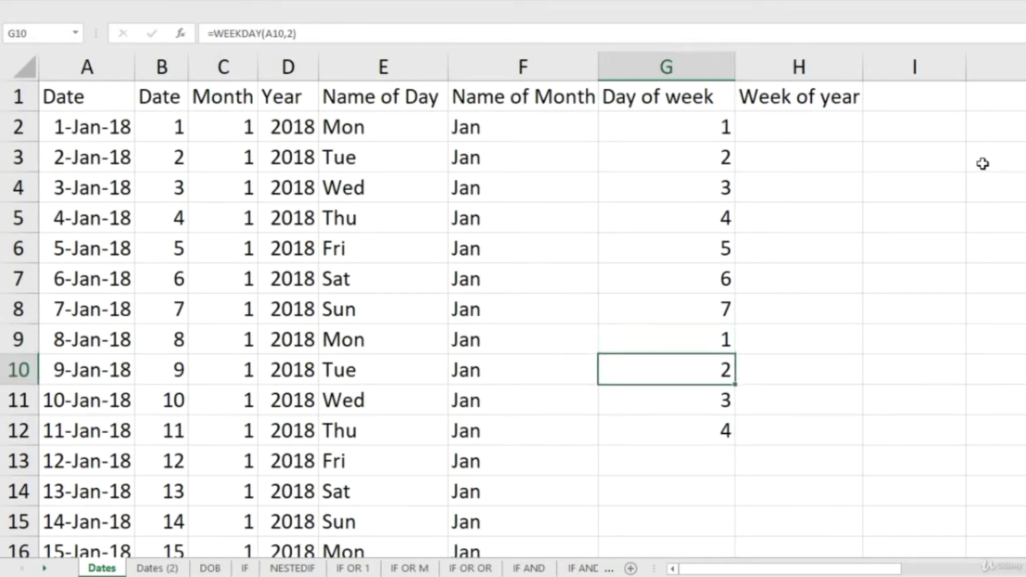
key("Up")
key("Up")
key("Up")
key("Down")
key("Down")
key("Down")
key("Down")
key("Down")
Step: Fill the WEEKDAY formula from G12 down to row 975, then return to the top
key("ctrl+c")
key("Left")
key("ctrl+Down")
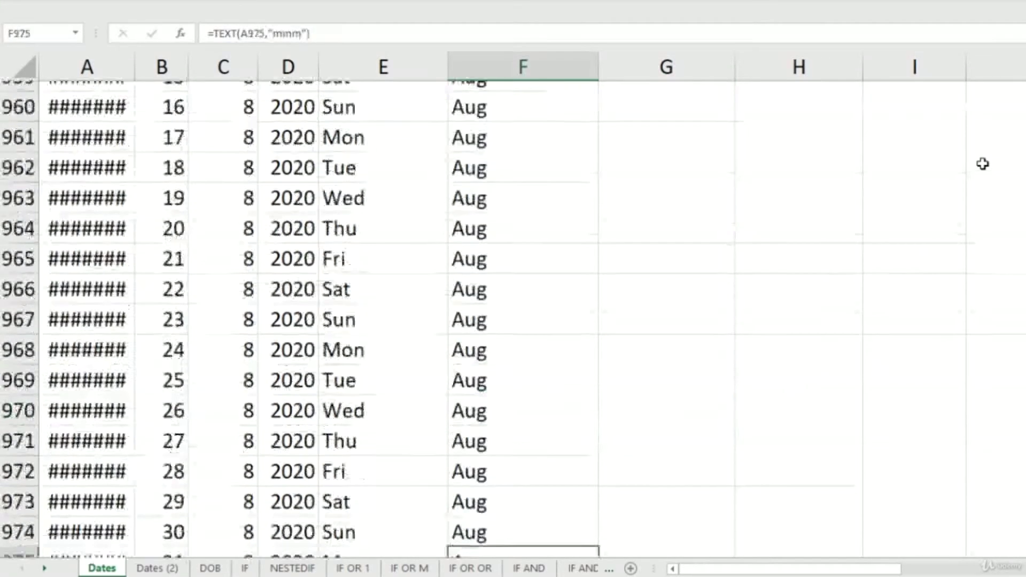
key("Right")
key("ctrl+shift+Up")
key("ctrl+v")
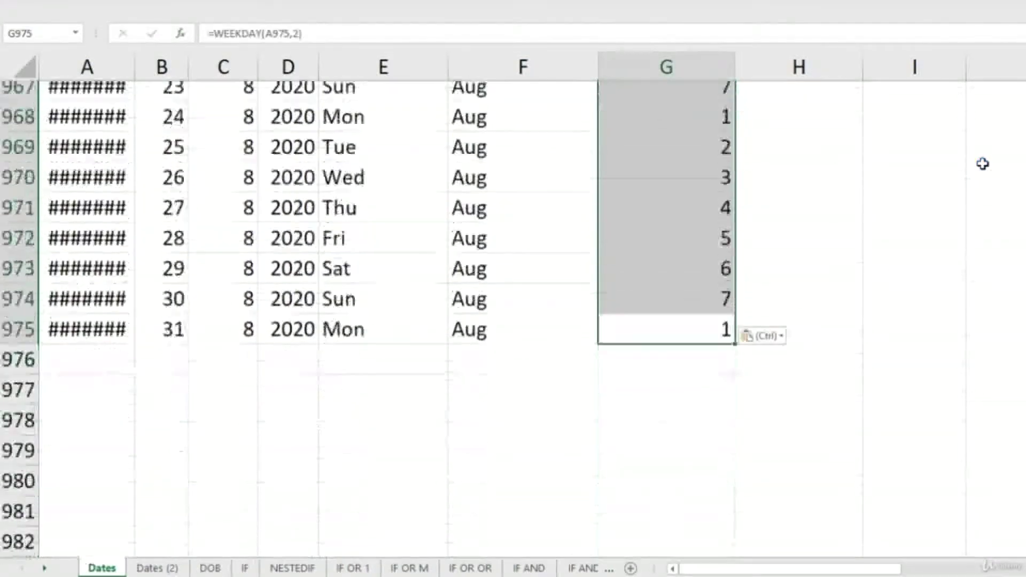
key("ctrl+Up")
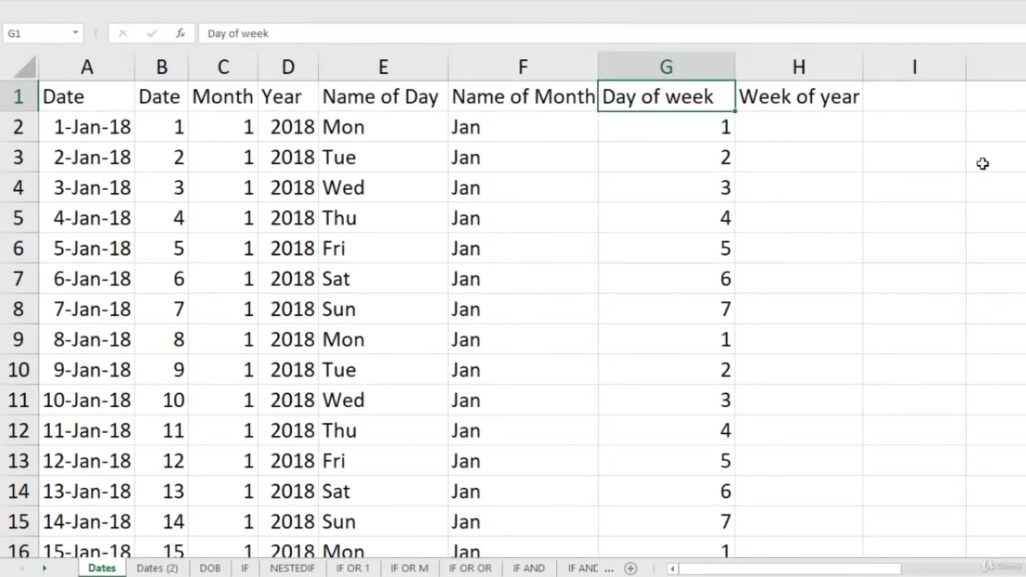
key("Down")
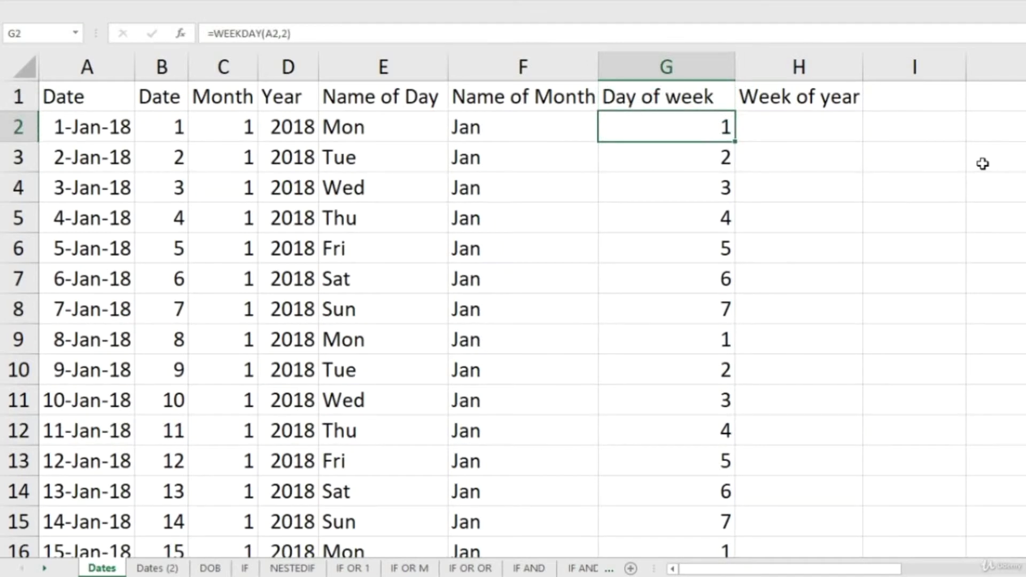
key("Right")
key("Up")
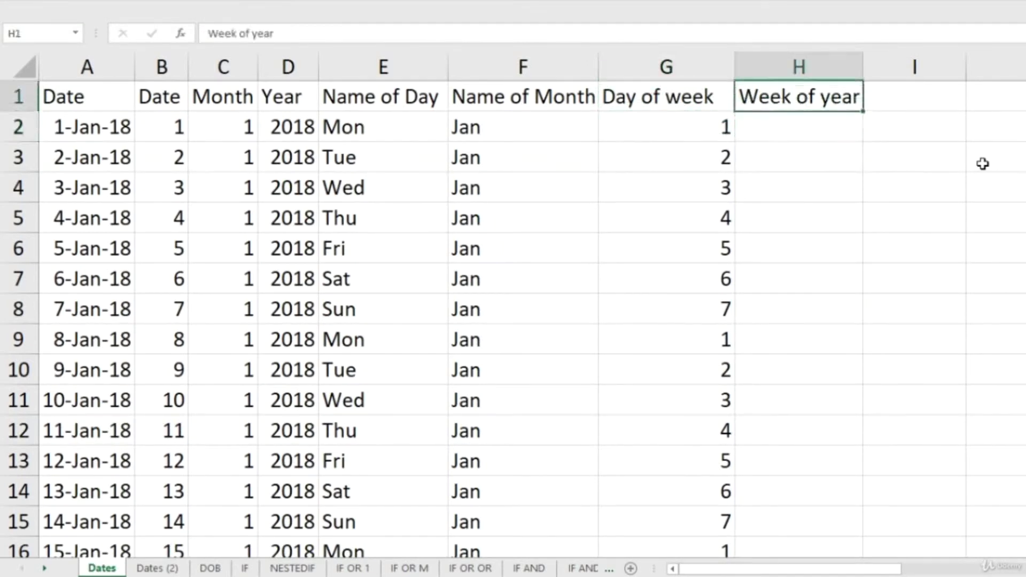
key("Down")
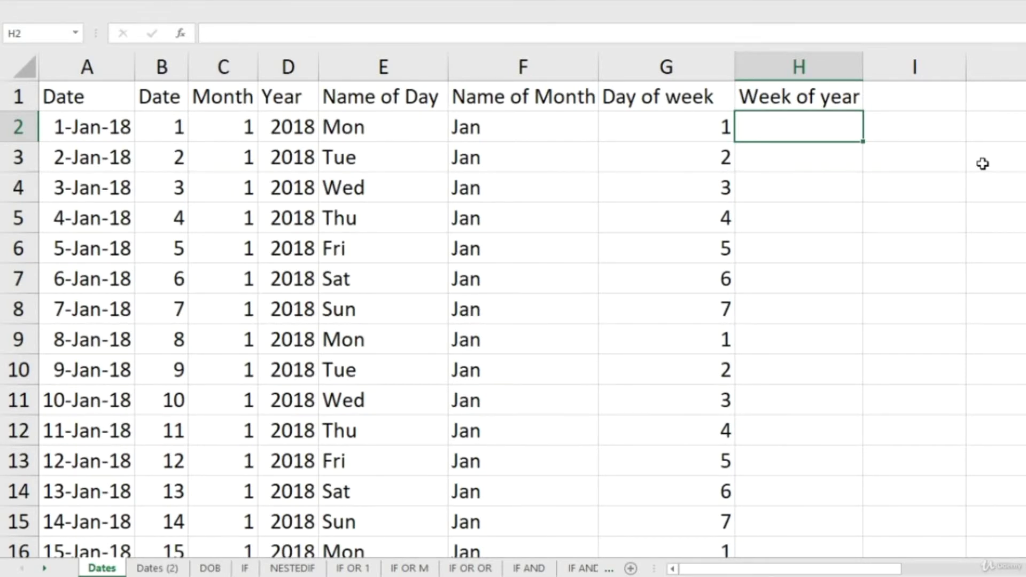
type("=week")
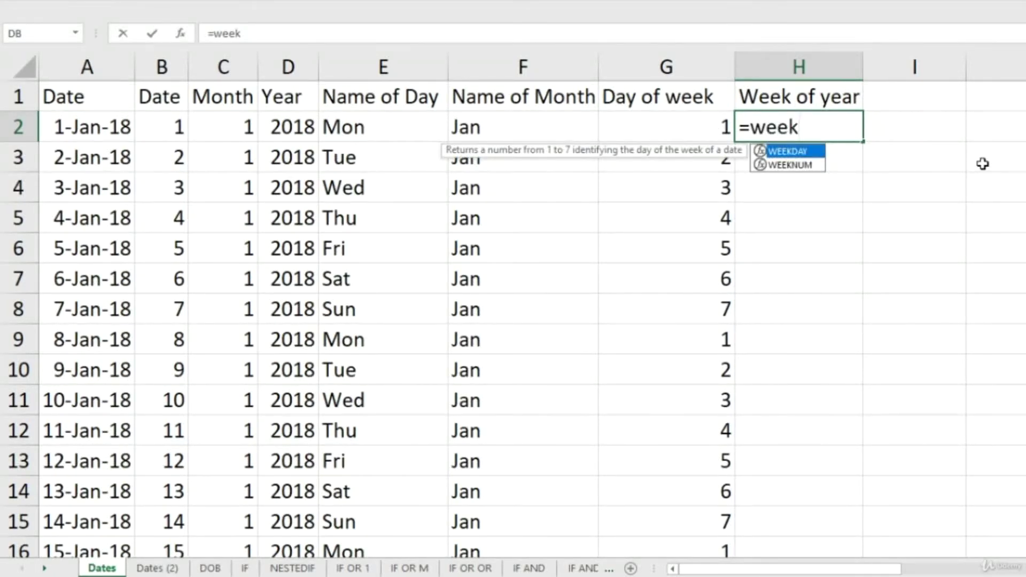
Step: Enter =WEEKNUM(A2,2) in H2, returning week 1 for 1-Jan-18
key("Down")
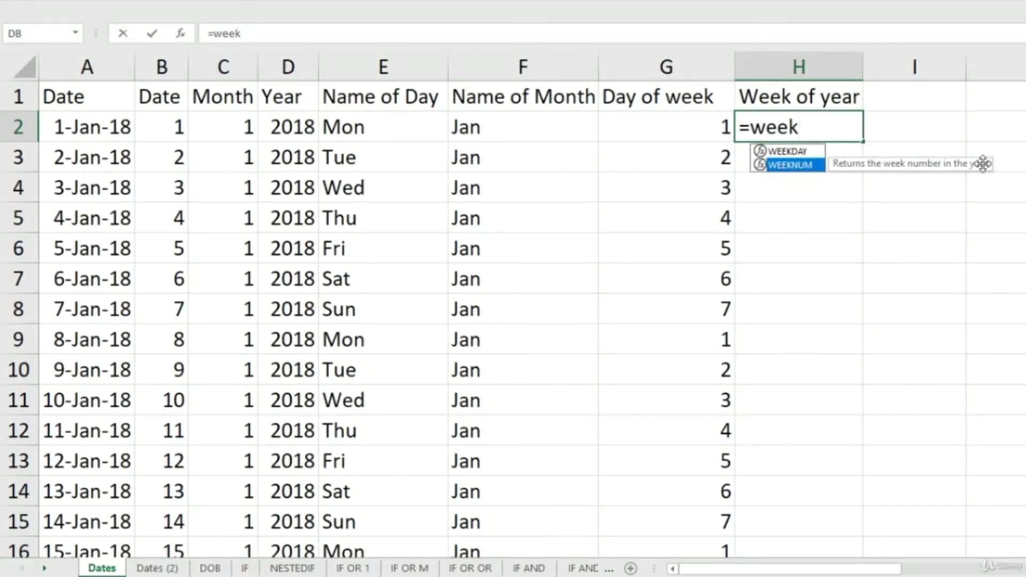
key("Tab")
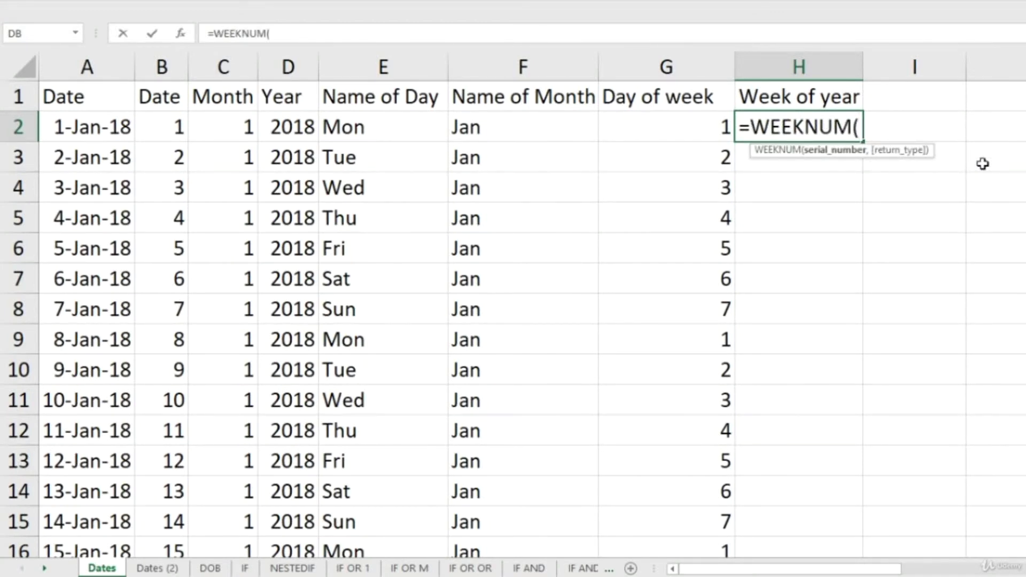
key("Left")
key("ctrl+Left")
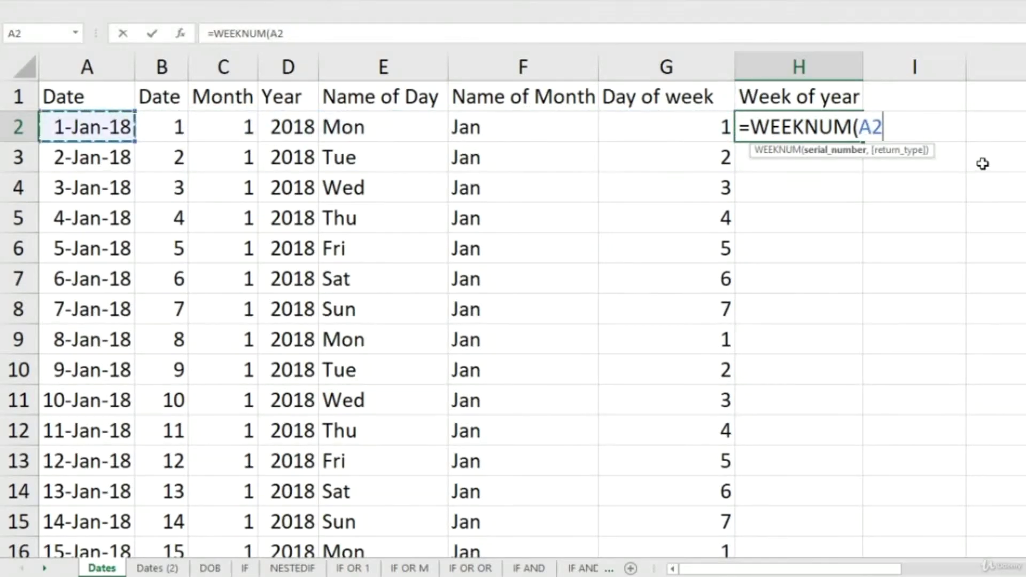
type(",")
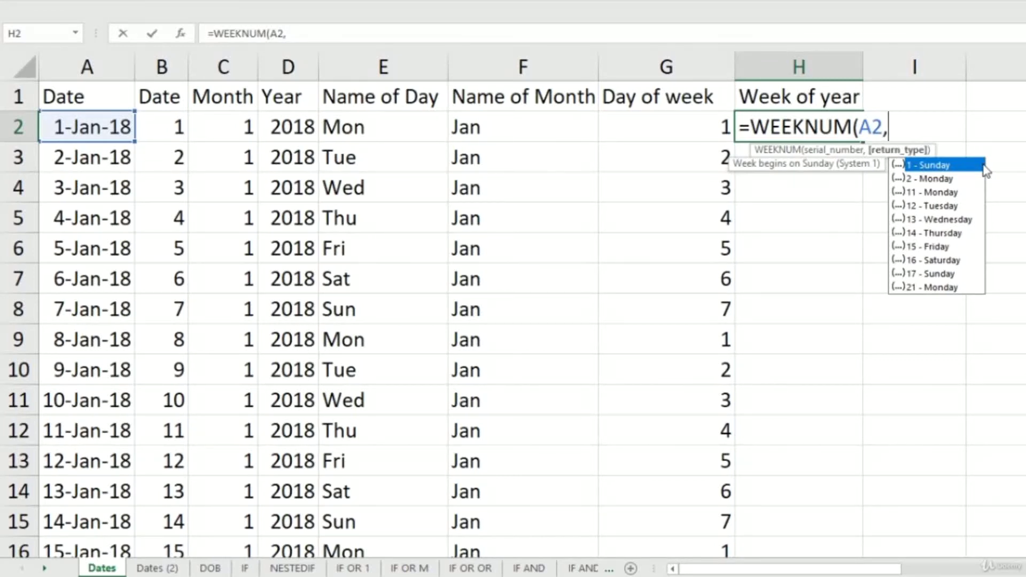
type("2")
key("ctrl+Return")
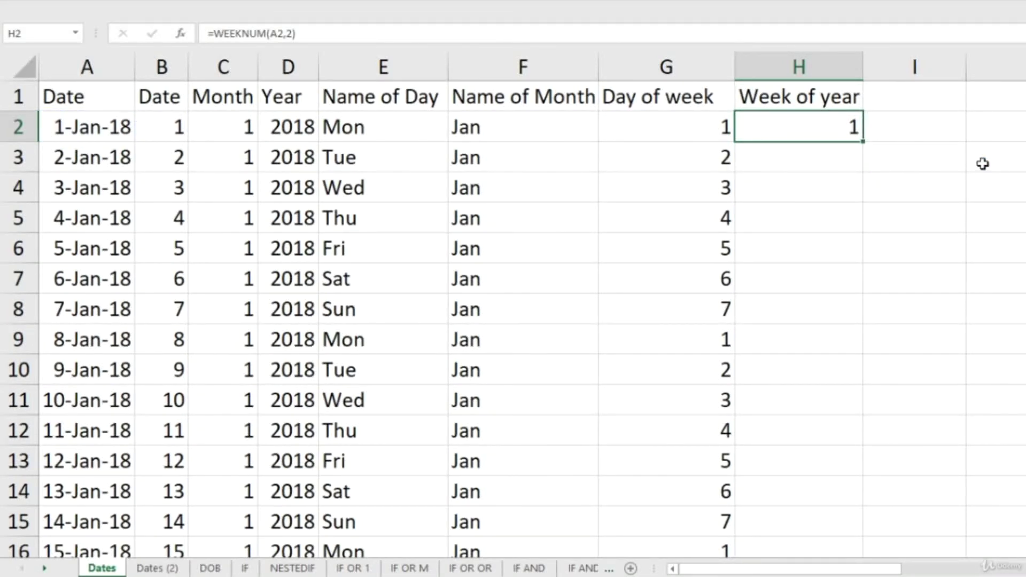
Step: Copy the H2 WEEKNUM formula into H3:H12 and verify week 1 through 7-Jan, week 2 from 8-Jan
key("ctrl+c")
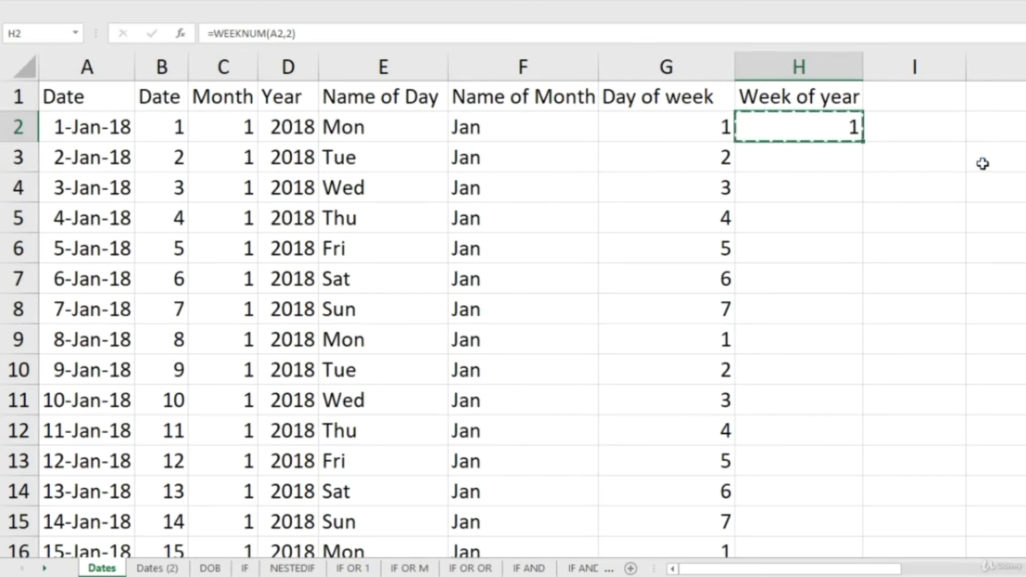
key("shift+Down")
key("shift+Down")
key("shift+Down")
key("shift+Down")
key("shift+Down")
key("shift+Down")
key("shift+Down")
key("shift+Down")
key("shift+Down")
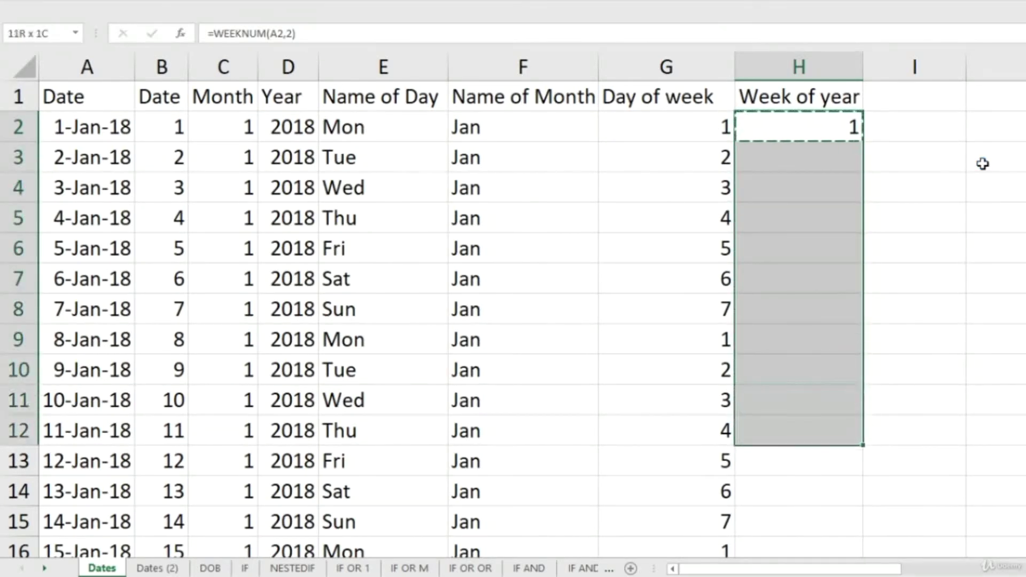
key("ctrl+v")
key("shift+Up")
key("shift+Up")
key("shift+Up")
key("shift+Up")
key("shift+Up")
key("shift+Up")
key("shift+Up")
key("Down")
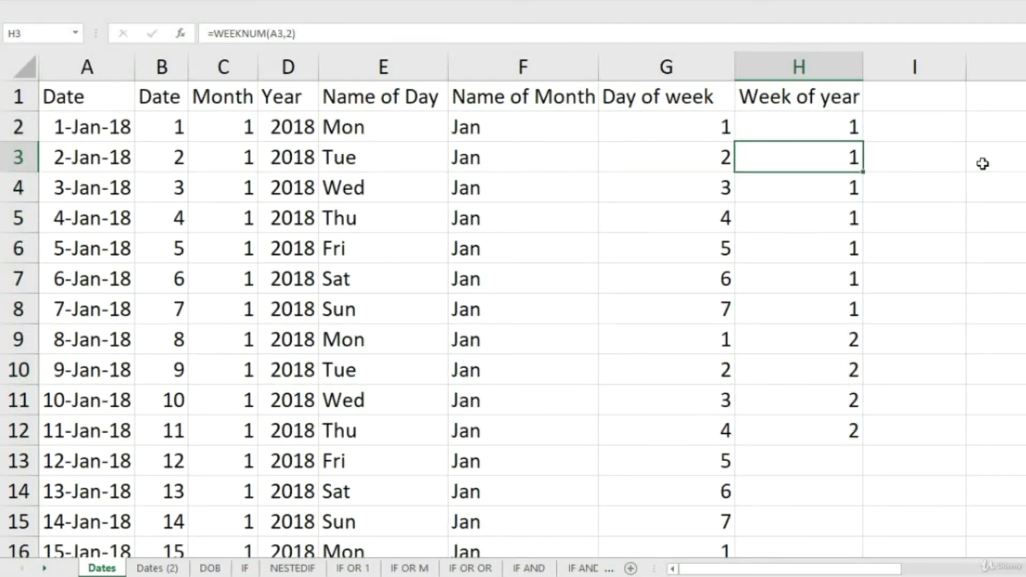
key("Down")
key("Down")
key("Down")
key("Down")
key("Down")
key("Down")
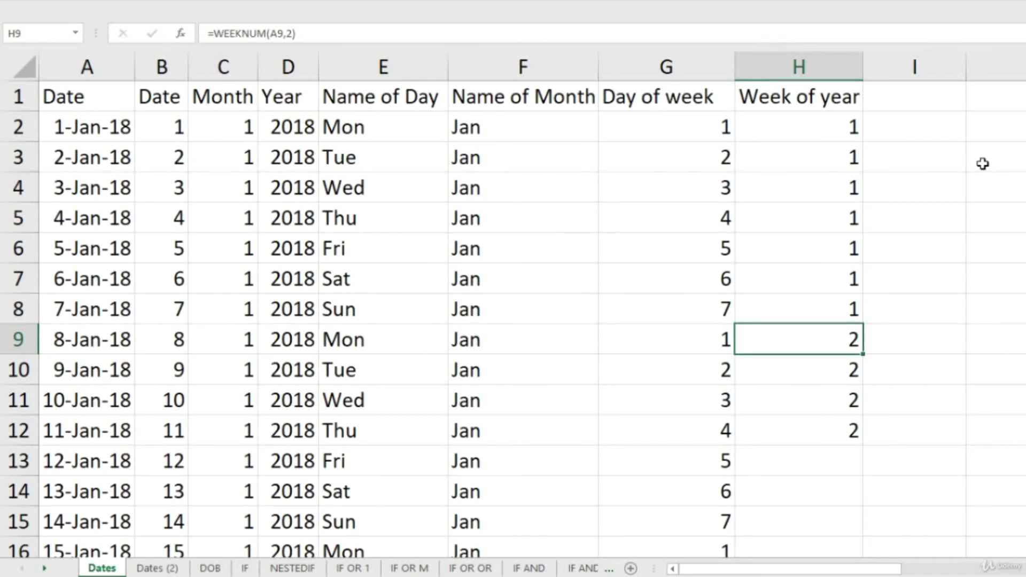
key("Up")
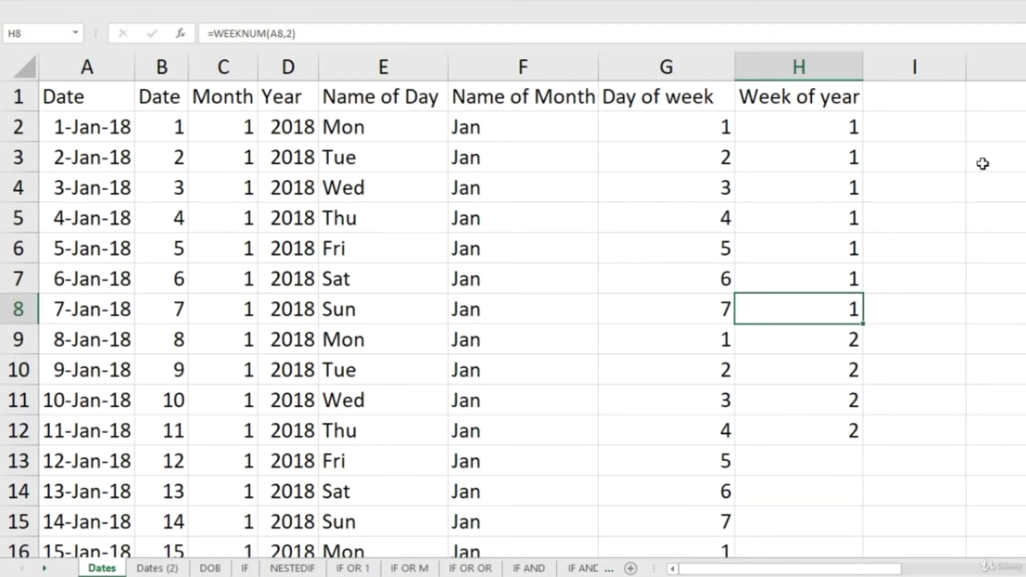
key("Down")
key("Down")
key("Down")
key("Down")
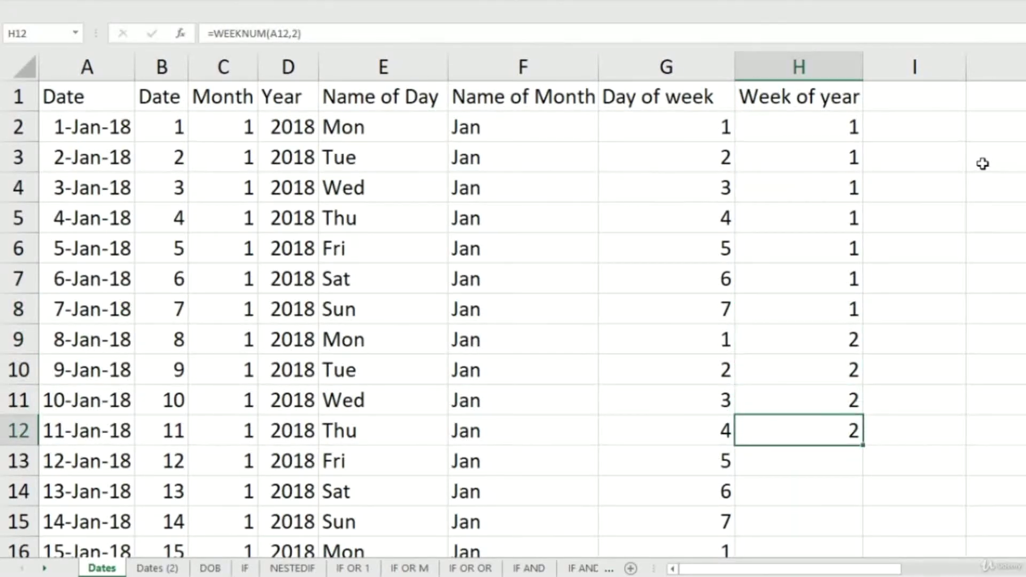
key("ctrl+c")
Step: Paste the H12 week formula down to row 975 and page through to week 36
key("Left")
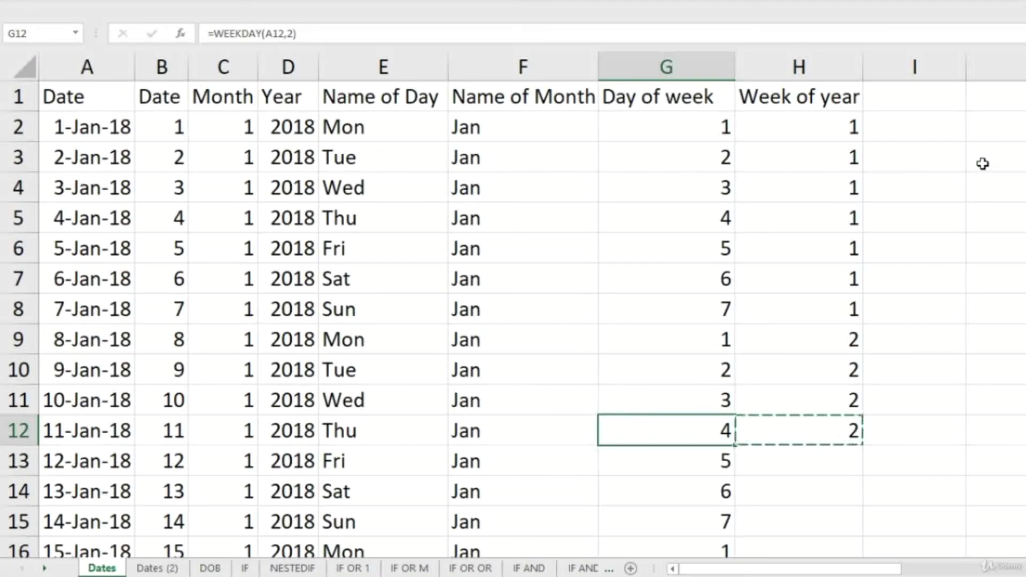
key("ctrl+Down")
key("Right")
key("ctrl+shift+Up")
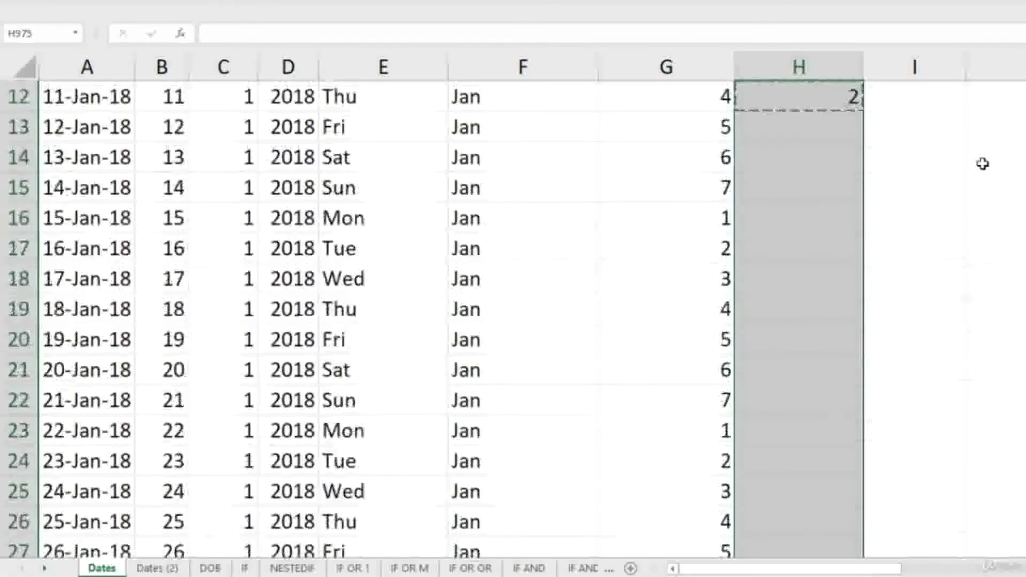
key("ctrl+v")
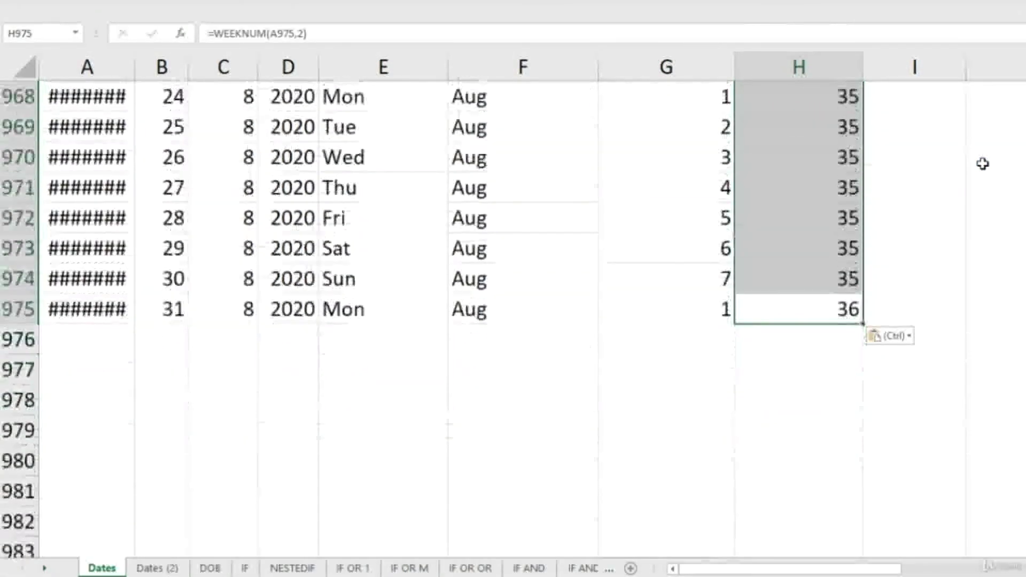
key("ctrl+Up")
key("Down")
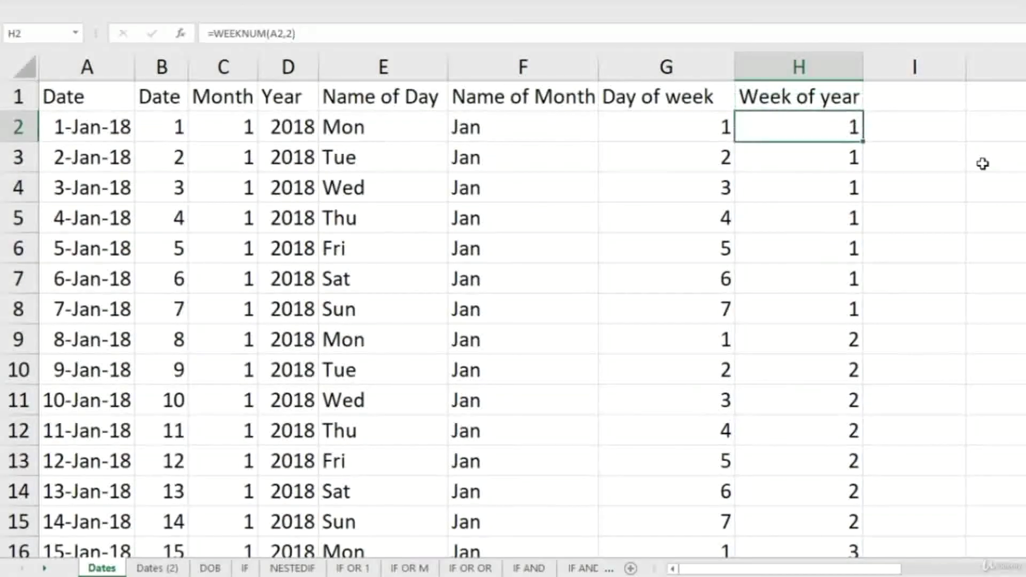
key("Page_Down")
key("Page_Down")
key("Page_Down")
key("Page_Down")
key("Page_Down")
key("Page_Down")
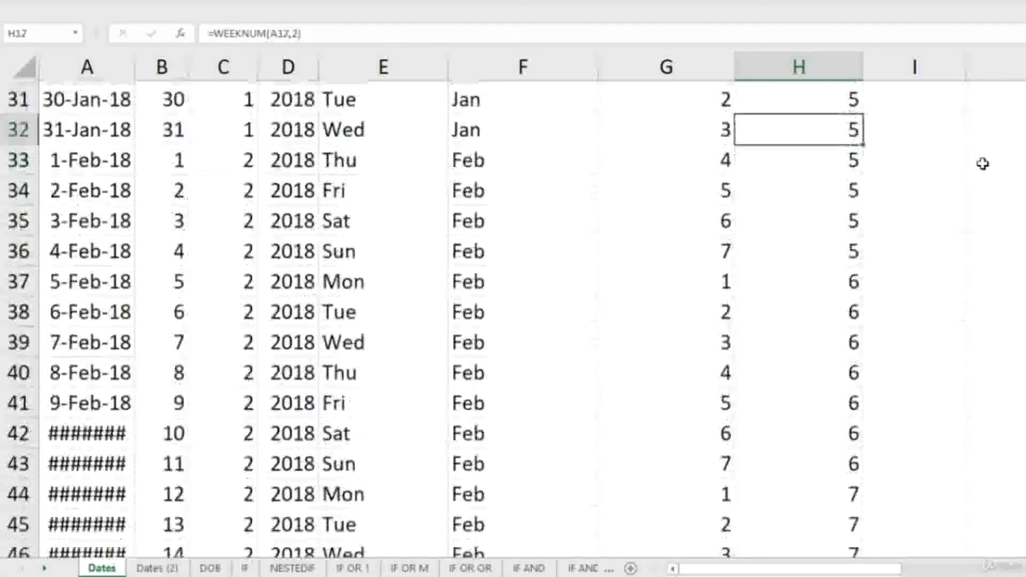
key("Page_Down")
key("Page_Down")
key("Page_Down")
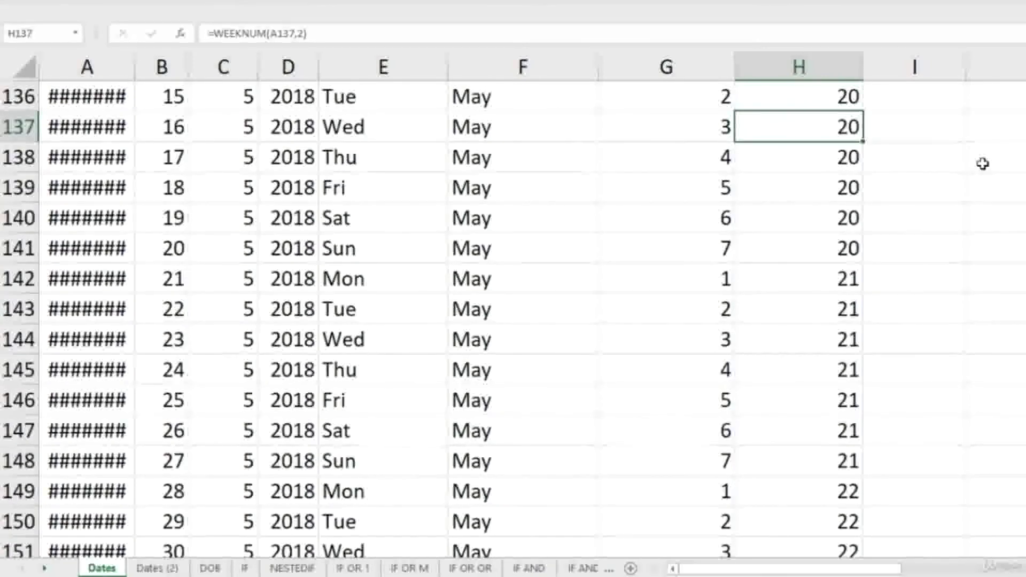
key("ctrl+Down")
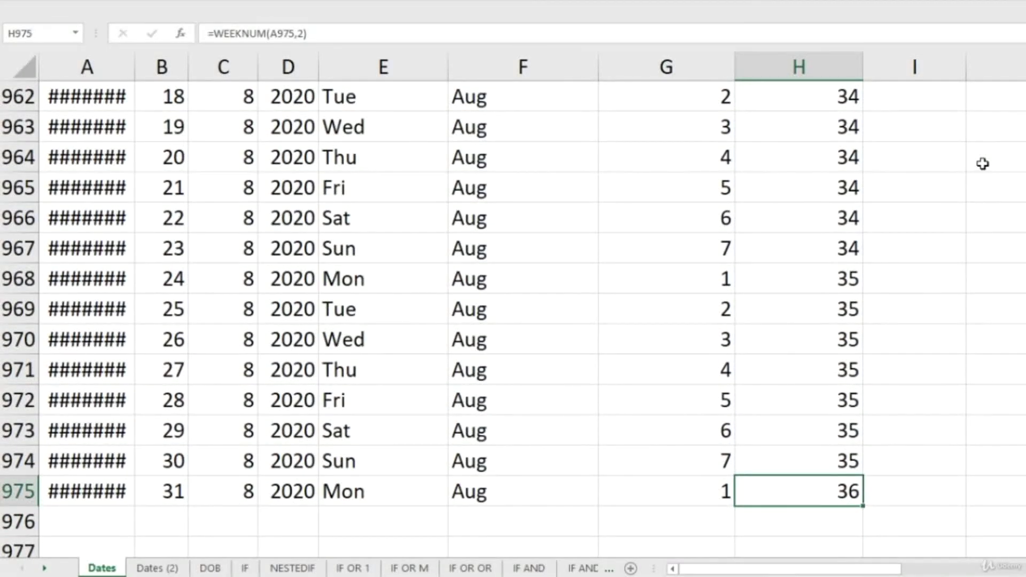
Step: Autofit column A so dates show fully, then review the 31-Dec-18 year-end rows
double_click(136, 66)
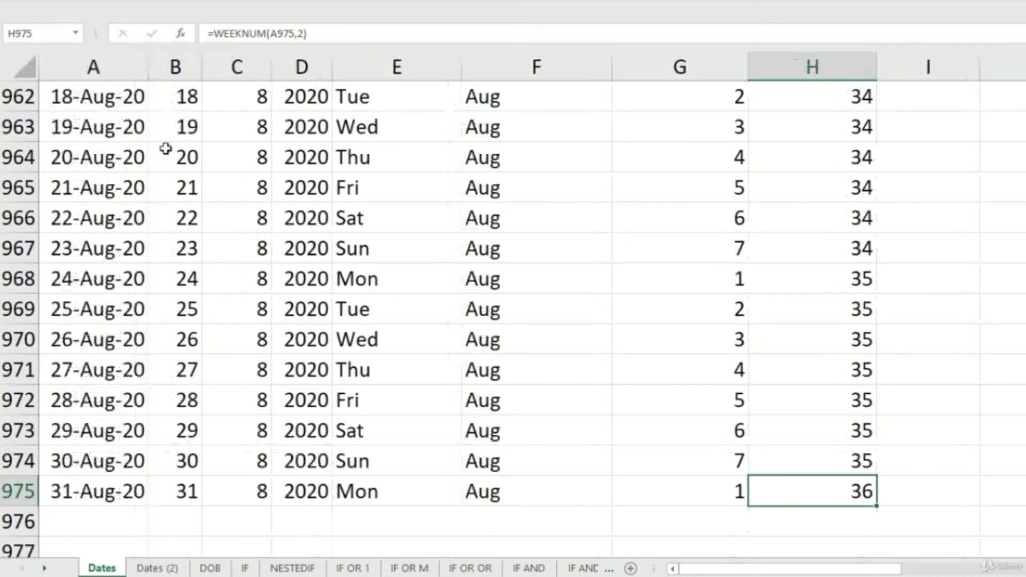
left_click(102, 491)
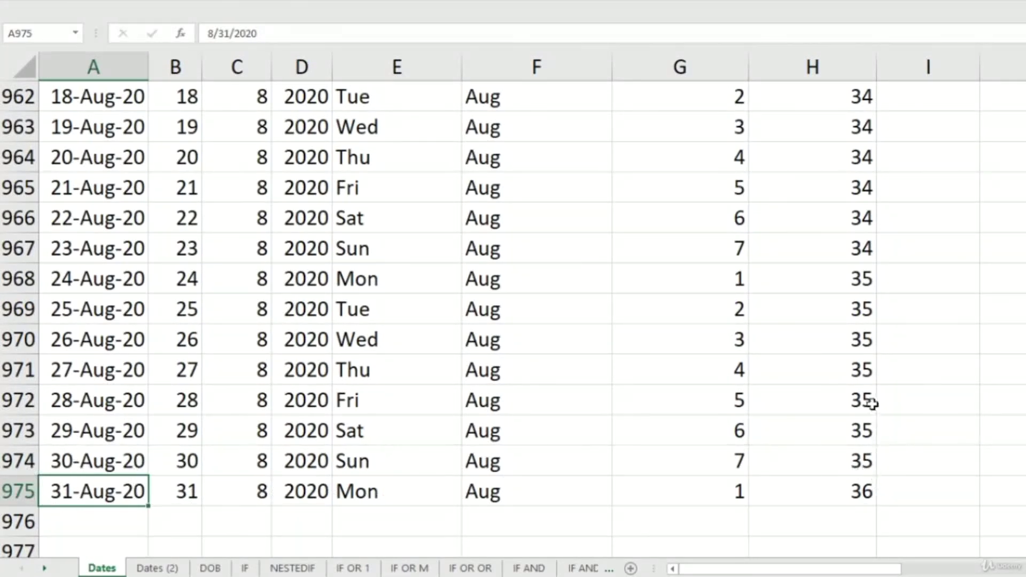
scroll(881, 280, "up", 13)
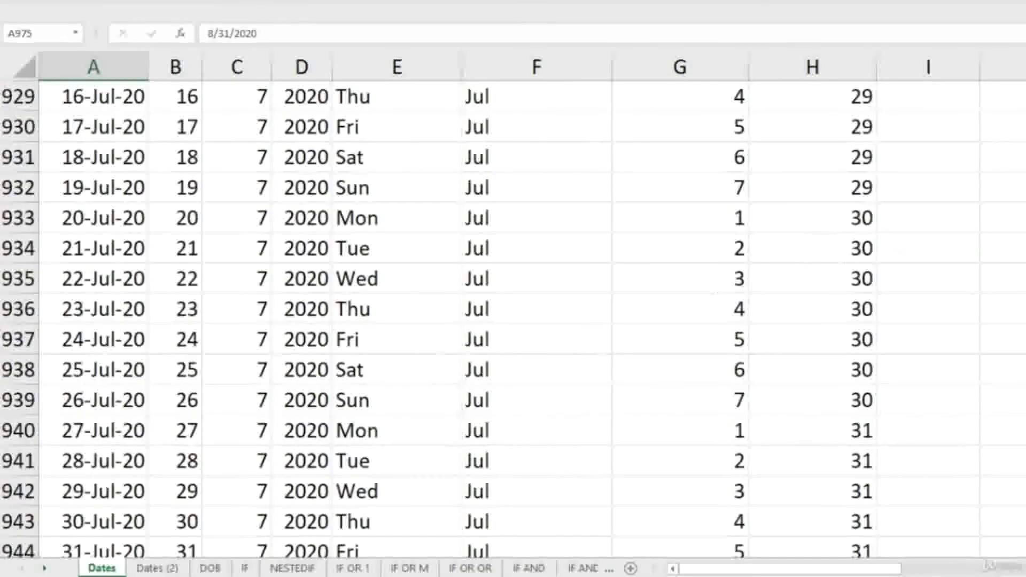
scroll(513, 320, "up", 20)
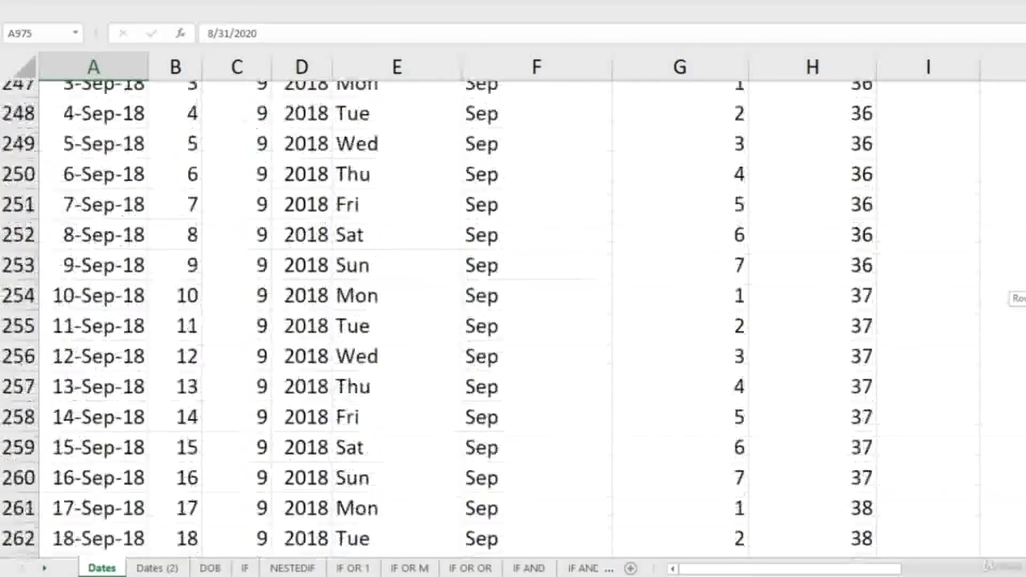
scroll(198, 261, "down", 20)
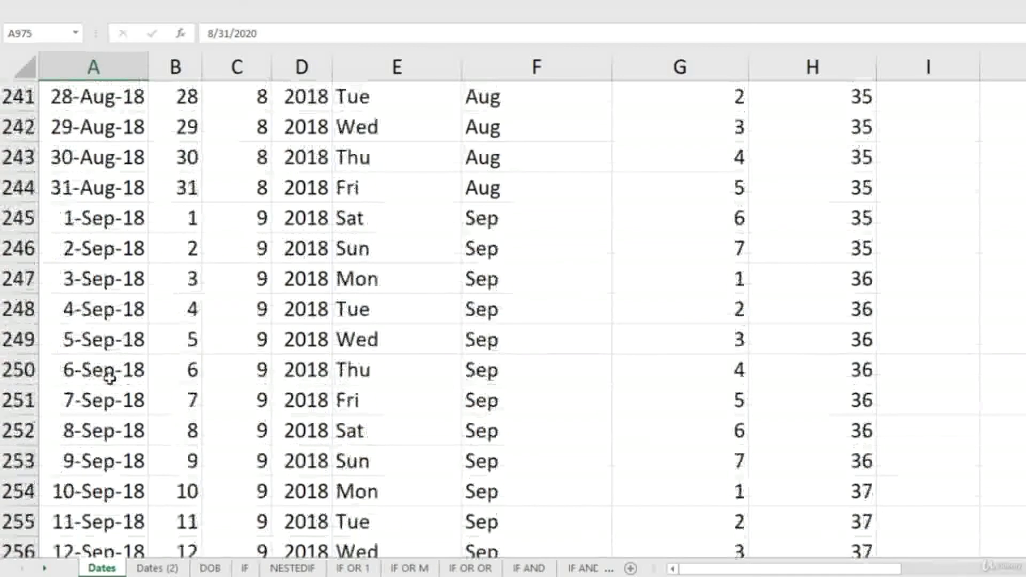
scroll(107, 387, "down", 20)
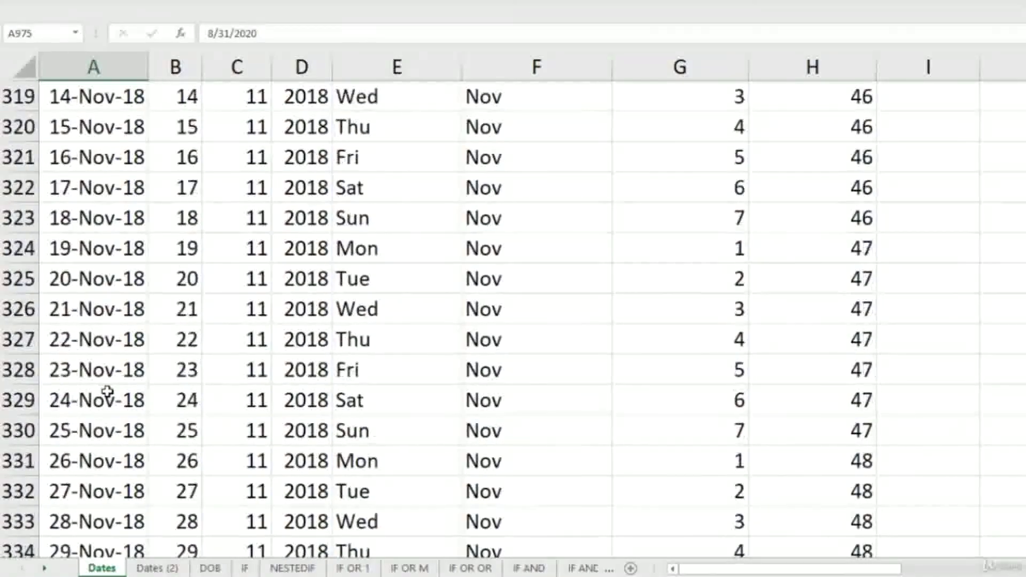
scroll(131, 392, "up", 2)
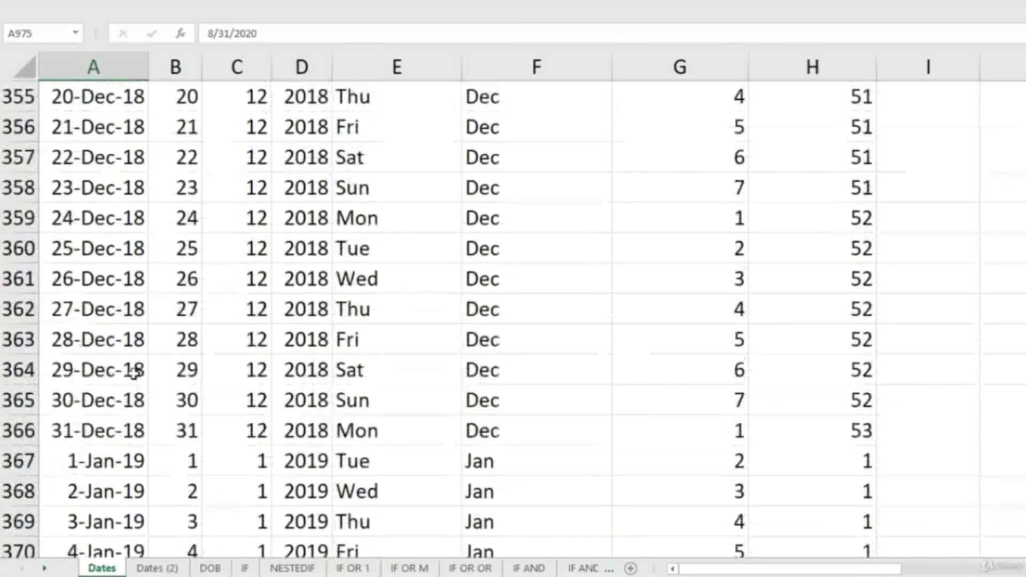
left_click(90, 430)
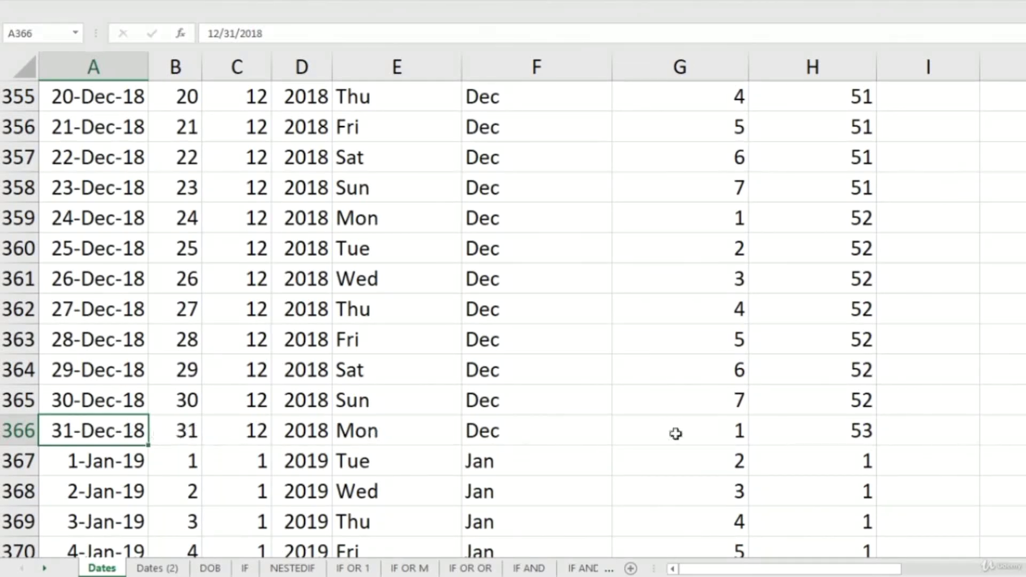
Step: Check the week formula for 30-Dec-18 in H365, then jump back to the header
left_click(851, 398)
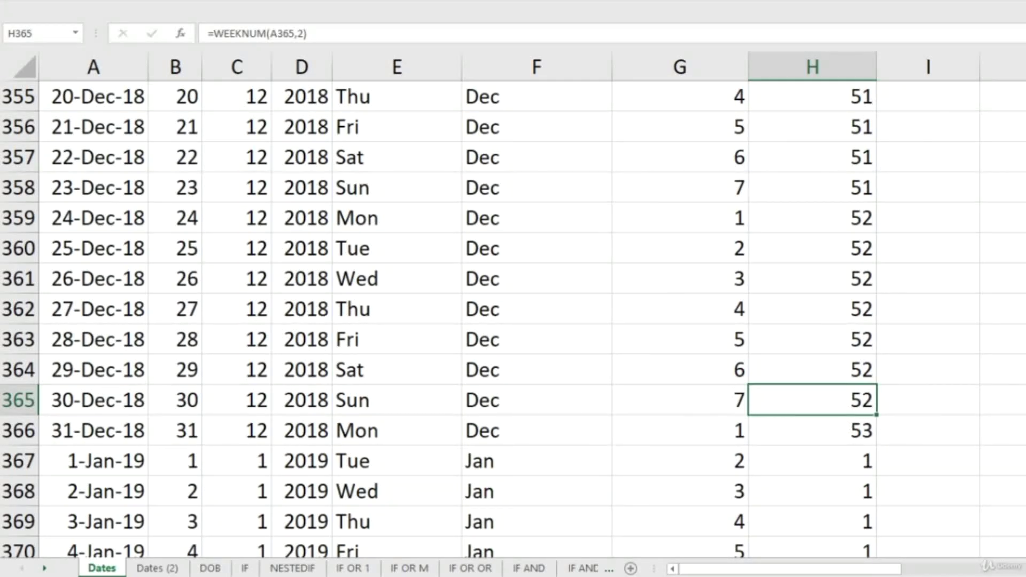
key("ctrl+Up")
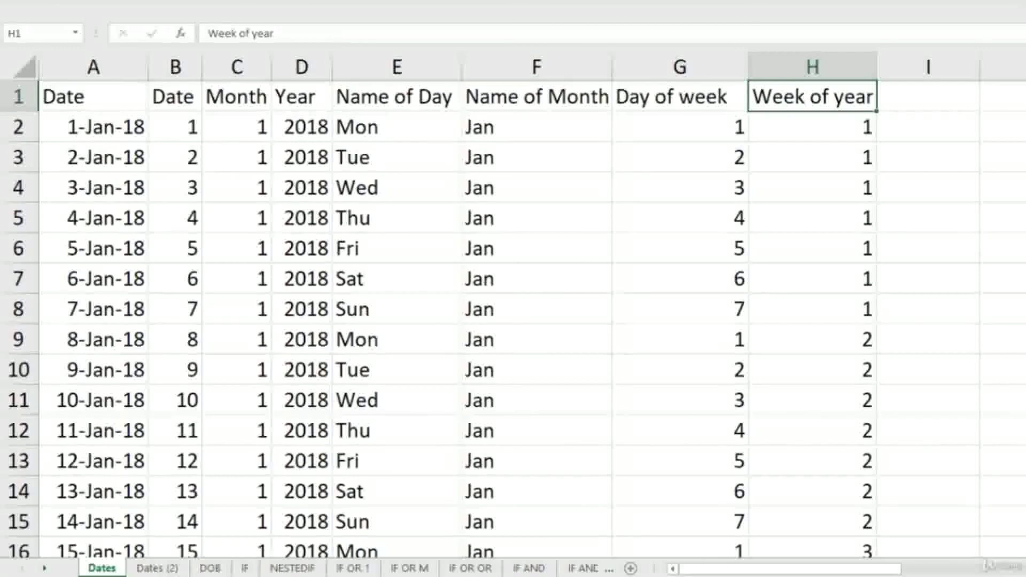